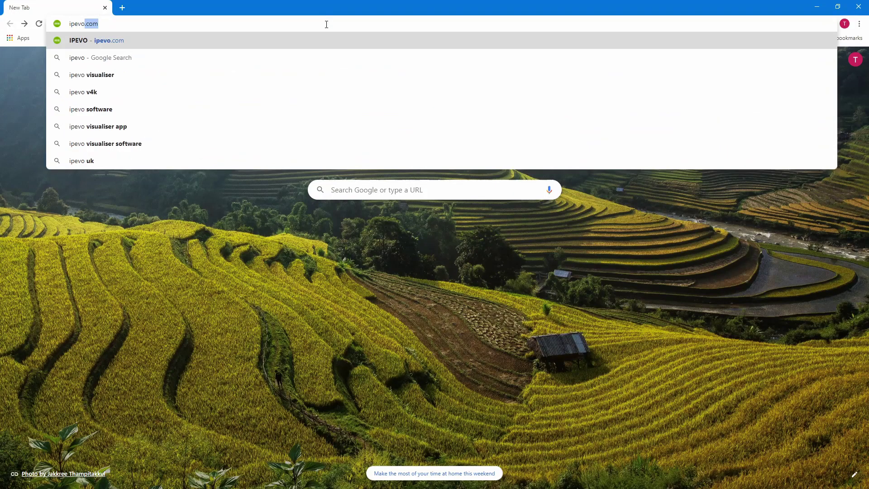
Step: Open ipevo.com and go to its page of free software downloads
{"action": "type", "text": ".com"}
{"action": "key", "text": "Return"}
{"action": "scroll", "coordinate": [595, 208], "scroll_direction": "down", "scroll_amount": 3}
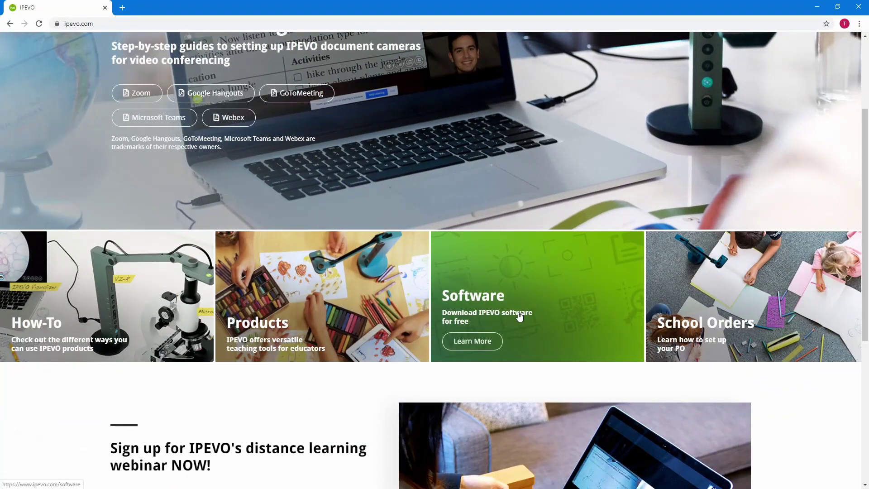
{"action": "left_click", "coordinate": [520, 317]}
{"action": "scroll", "coordinate": [311, 269], "scroll_direction": "down", "scroll_amount": 5}
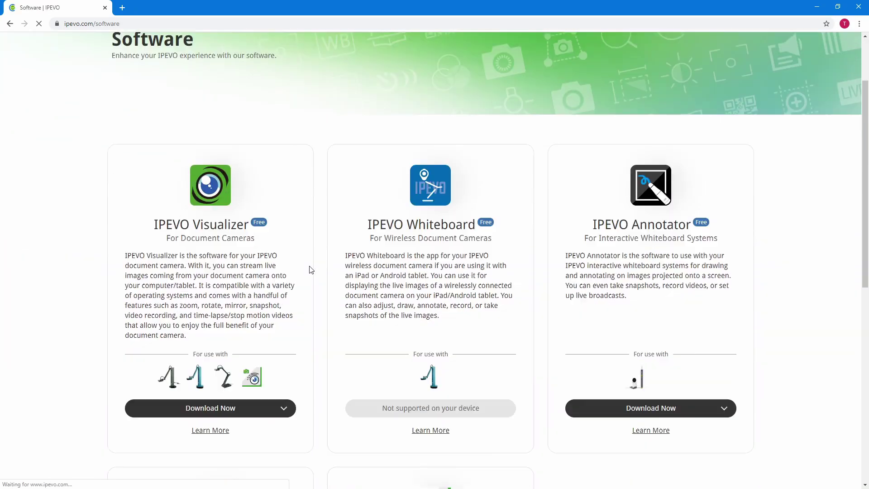
Step: Add the Chrome version of IPEVO Visualizer from the Chrome Web Store and launch it from the Chrome apps page
{"action": "left_click", "coordinate": [247, 317]}
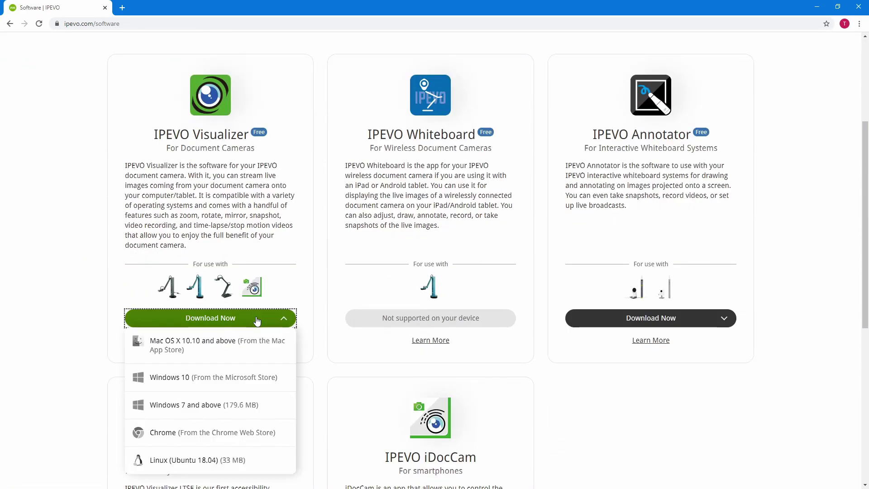
{"action": "scroll", "coordinate": [250, 348], "scroll_direction": "down", "scroll_amount": 2}
{"action": "left_click", "coordinate": [250, 348]}
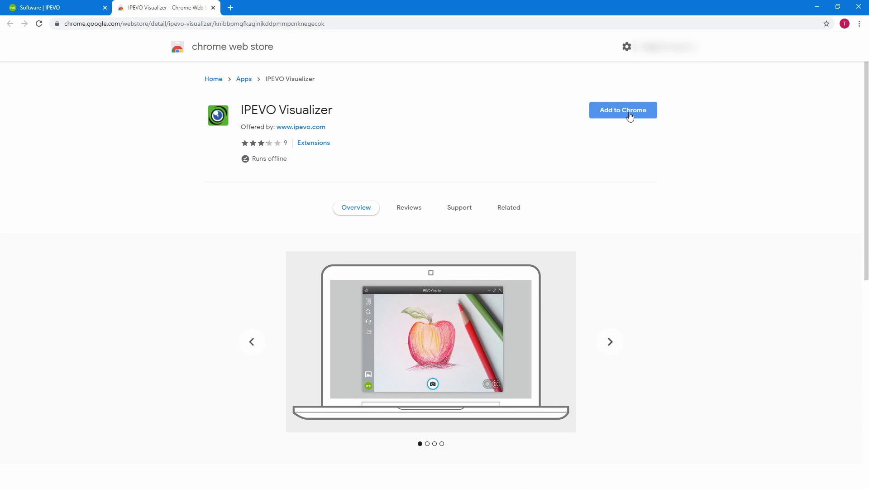
{"action": "left_click", "coordinate": [612, 113]}
{"action": "left_click", "coordinate": [468, 125]}
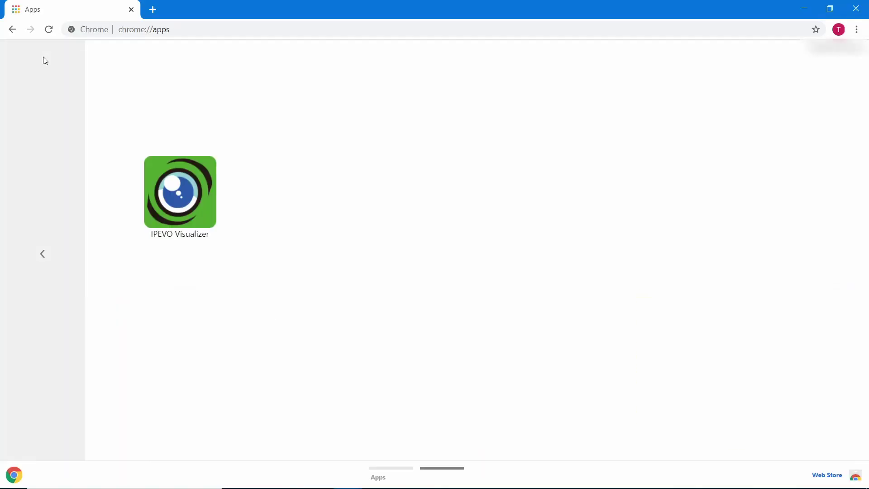
{"action": "left_click", "coordinate": [185, 189]}
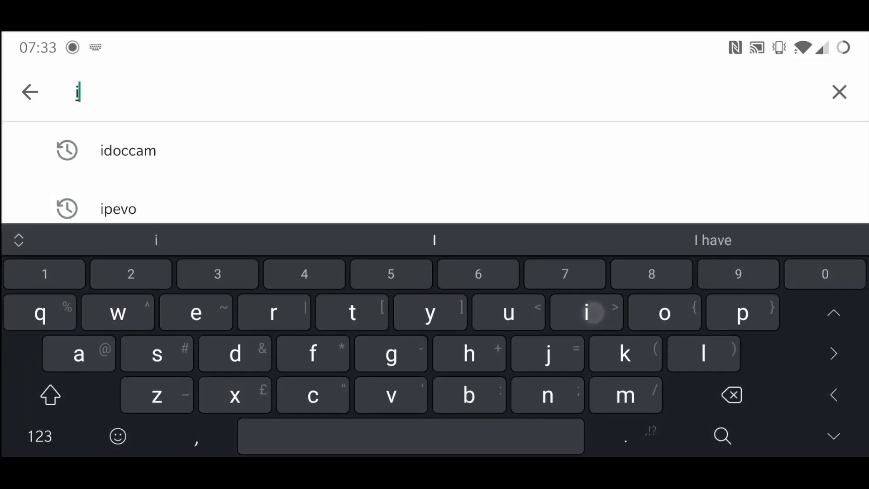
Step: On the phone's Play Store, search for idoccam, then install and open IPEVO iDocCam
{"action": "left_click", "coordinate": [155, 240]}
{"action": "left_click", "coordinate": [722, 435]}
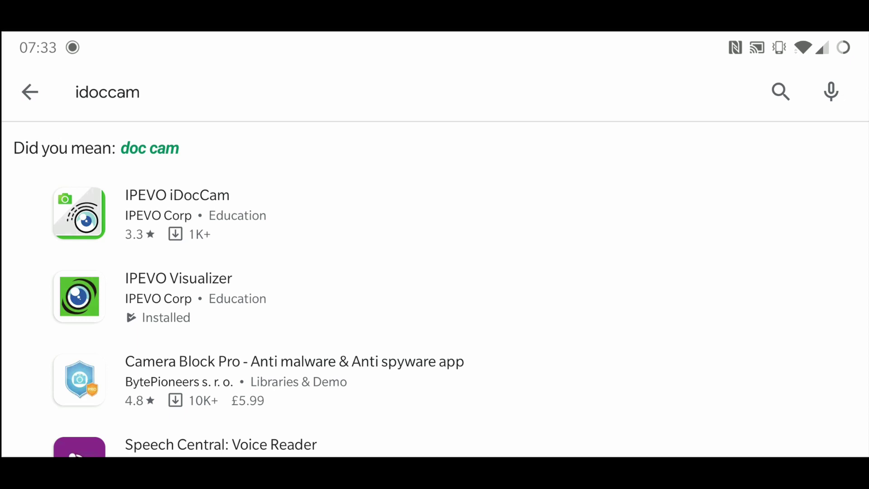
{"action": "left_click", "coordinate": [177, 212]}
{"action": "left_click", "coordinate": [744, 179]}
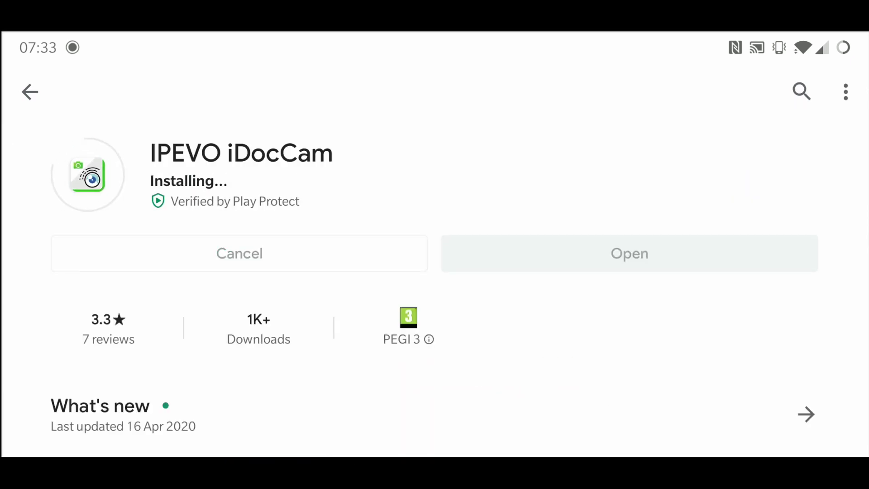
{"action": "left_click", "coordinate": [629, 253]}
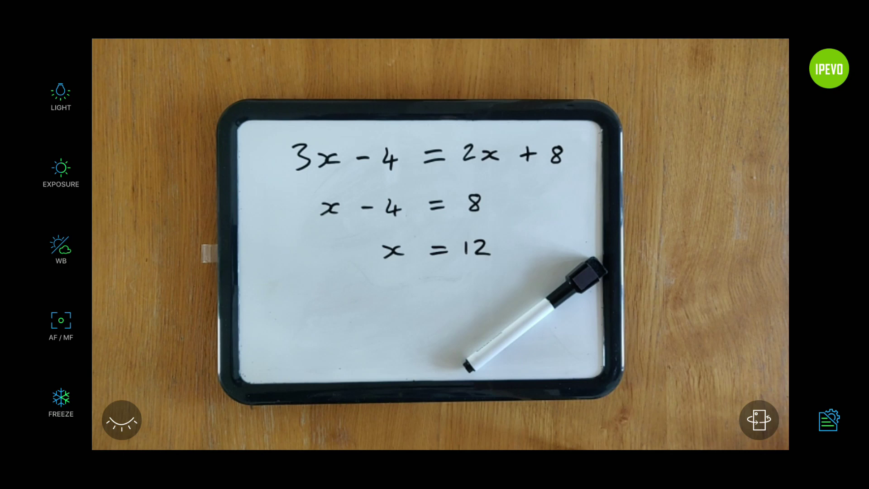
Step: Turn the phone's light on in iDocCam and switch it off again
{"action": "left_click", "coordinate": [61, 94]}
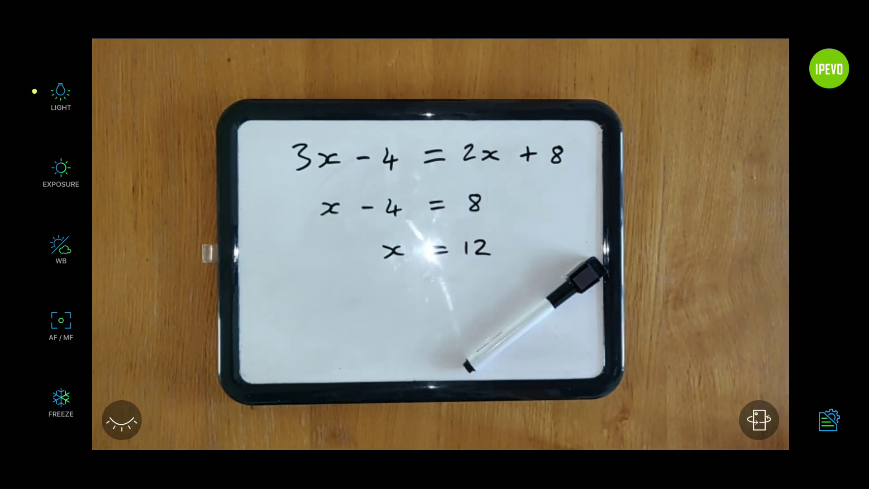
{"action": "left_click", "coordinate": [61, 94]}
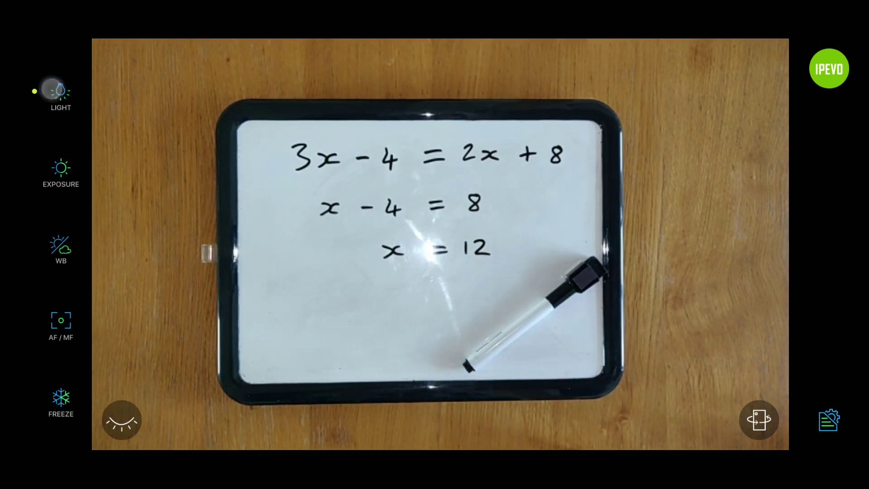
Step: Try the exposure and white balance adjustments in iDocCam, ending at 0ev and auto
{"action": "left_click", "coordinate": [61, 168]}
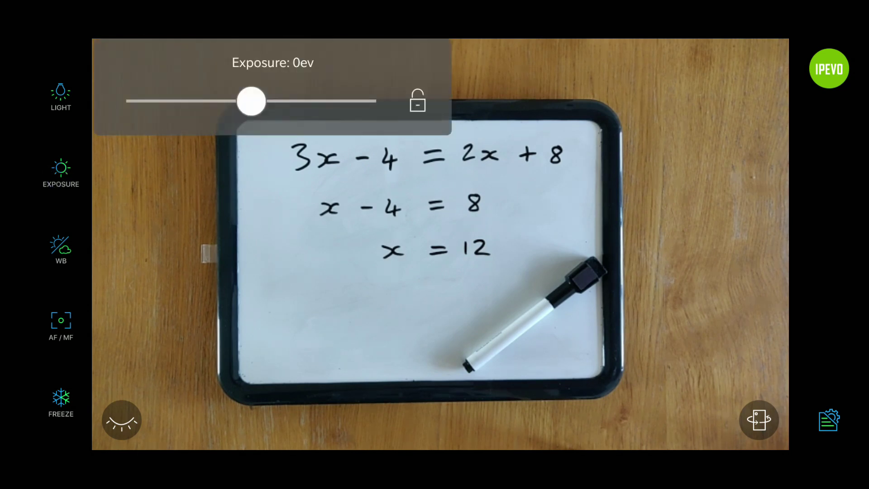
{"action": "mouse_move", "coordinate": [251, 100]}
{"action": "left_mouse_down"}
{"action": "mouse_move", "coordinate": [377, 101]}
{"action": "mouse_move", "coordinate": [197, 100]}
{"action": "mouse_move", "coordinate": [250, 101]}
{"action": "left_mouse_up"}
{"action": "left_click", "coordinate": [61, 248]}
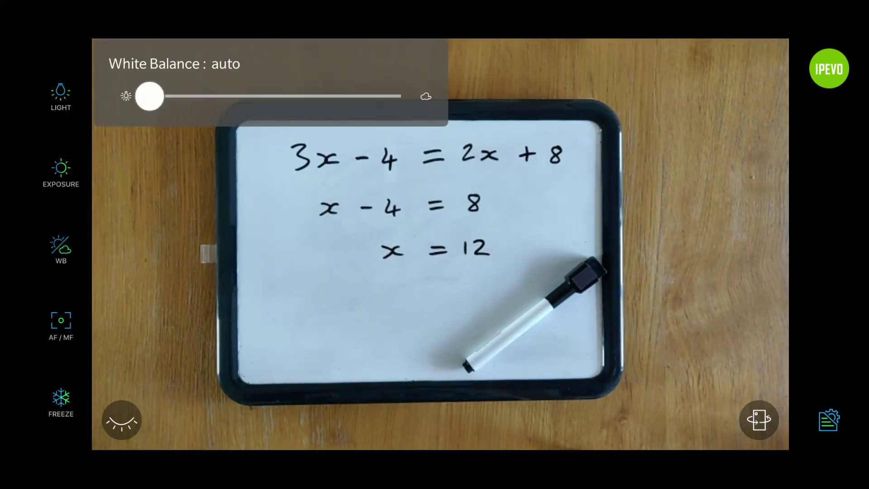
{"action": "left_click_drag", "start_coordinate": [149, 96], "coordinate": [118, 107]}
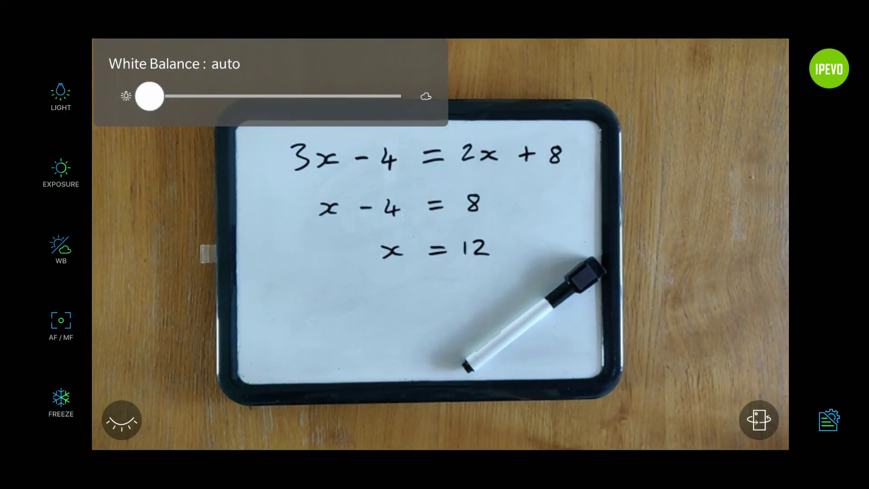
Step: Set the iDocCam focus mode to AF-S, and freeze and unfreeze the camera image
{"action": "left_click", "coordinate": [61, 322]}
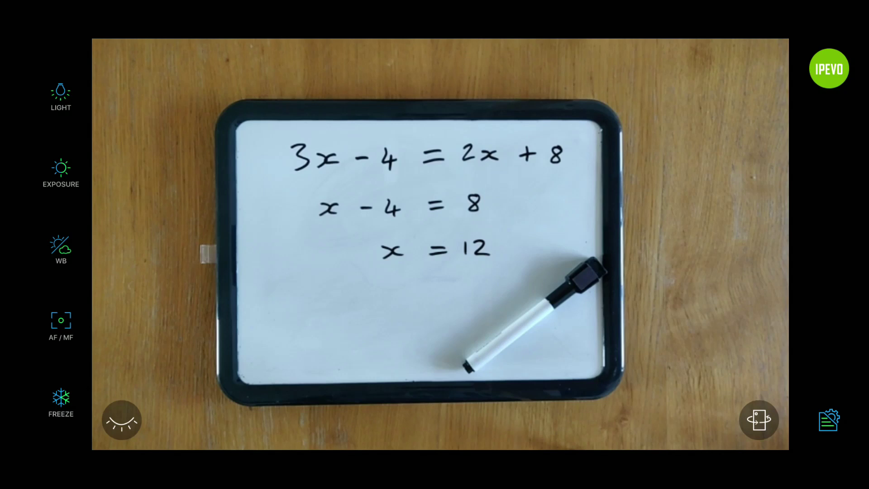
{"action": "left_click", "coordinate": [54, 326]}
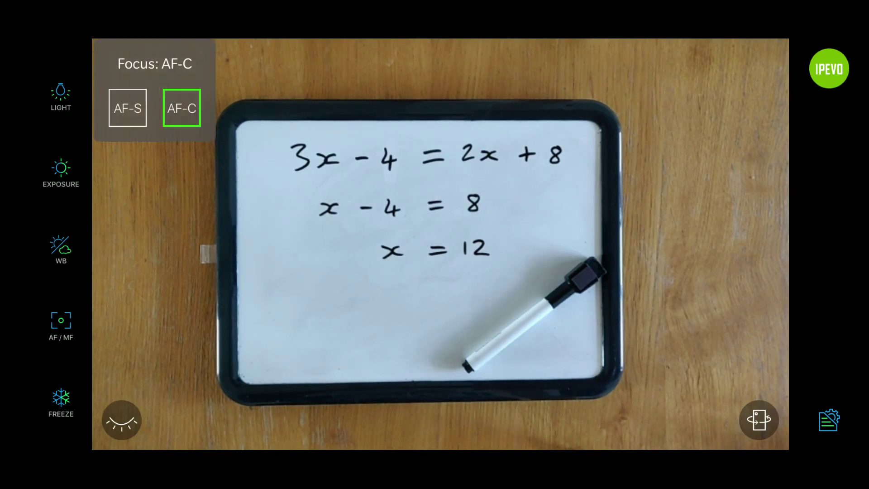
{"action": "left_click", "coordinate": [128, 108]}
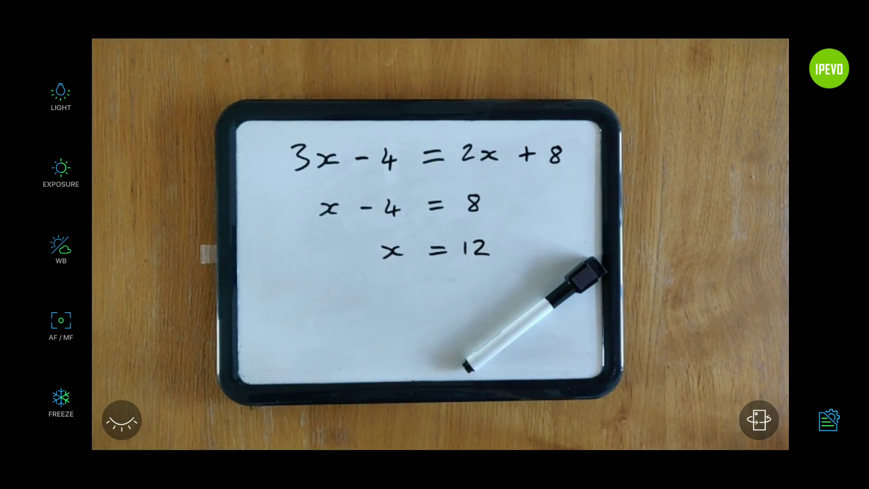
{"action": "left_click", "coordinate": [61, 397]}
{"action": "left_click", "coordinate": [60, 397]}
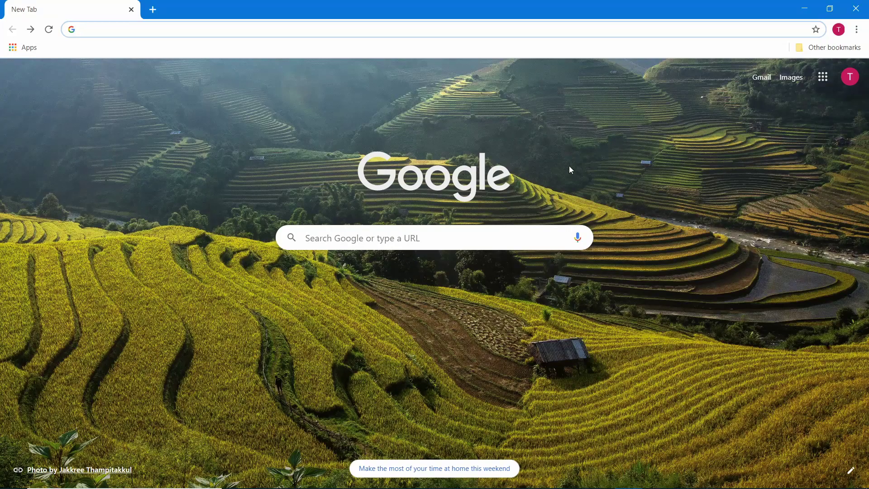
Step: Switch to Chrome on the computer, launch IPEVO Visualizer and select the phone's camera as the video source
{"action": "left_click", "coordinate": [35, 53]}
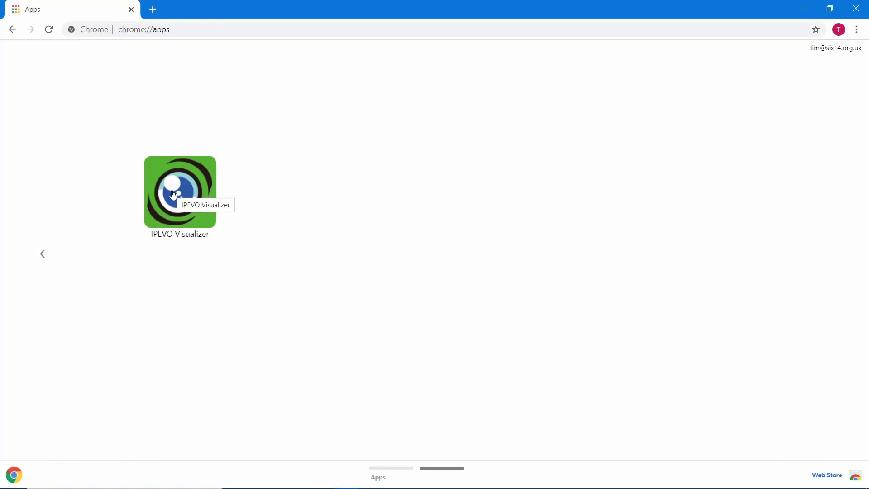
{"action": "left_click", "coordinate": [172, 192]}
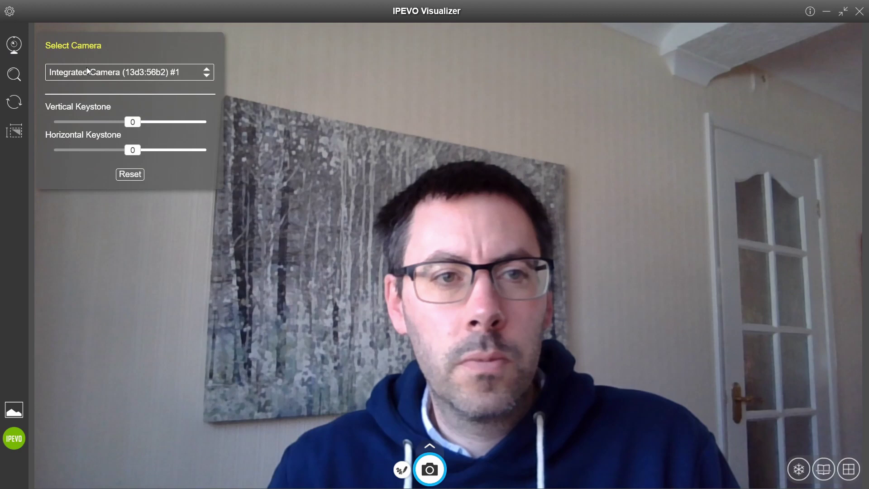
{"action": "left_click", "coordinate": [87, 73]}
{"action": "left_click", "coordinate": [83, 96]}
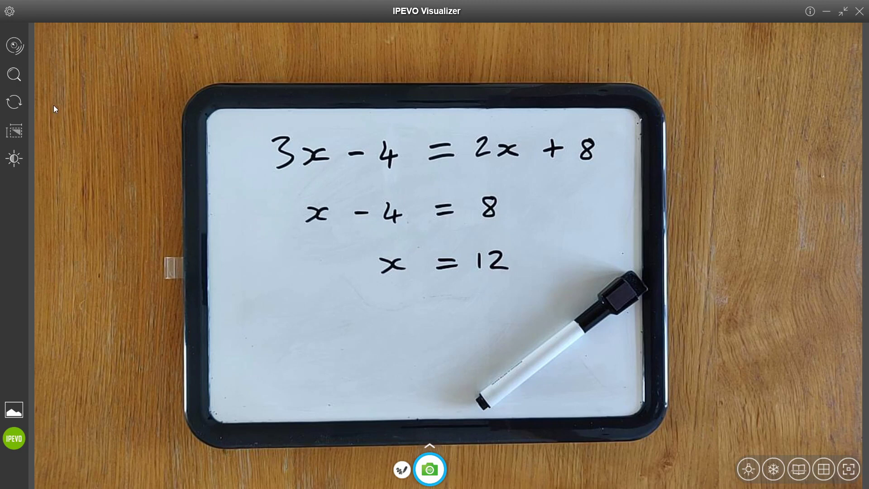
Step: Zoom the whiteboard image in to 2x
{"action": "left_click", "coordinate": [14, 76]}
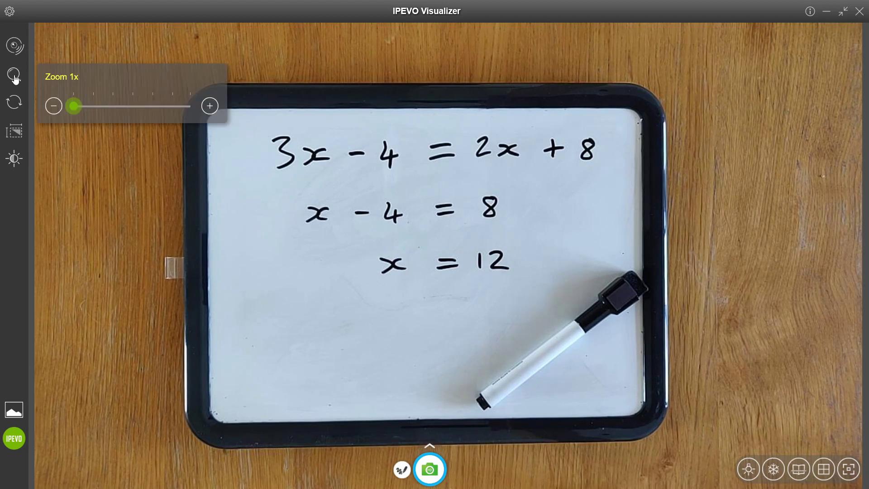
{"action": "left_click_drag", "start_coordinate": [74, 106], "coordinate": [91, 109]}
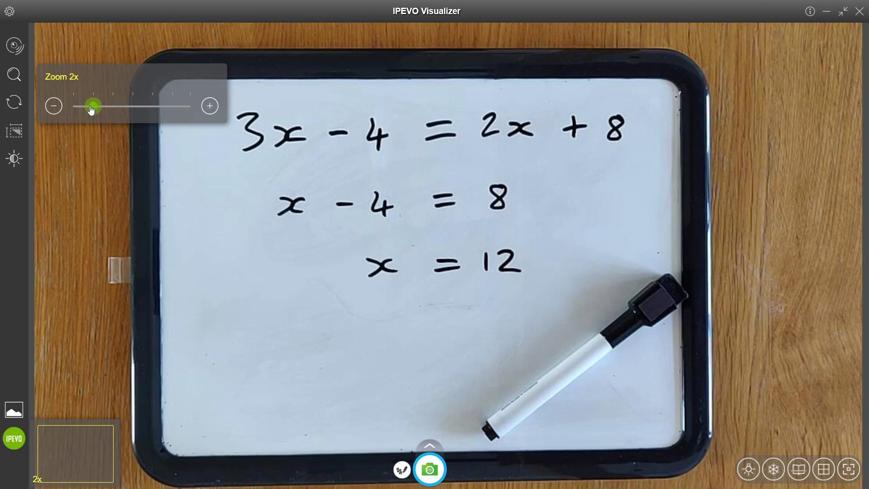
Step: Rotate the whiteboard image upside down and return it to its upright orientation
{"action": "left_click", "coordinate": [16, 106]}
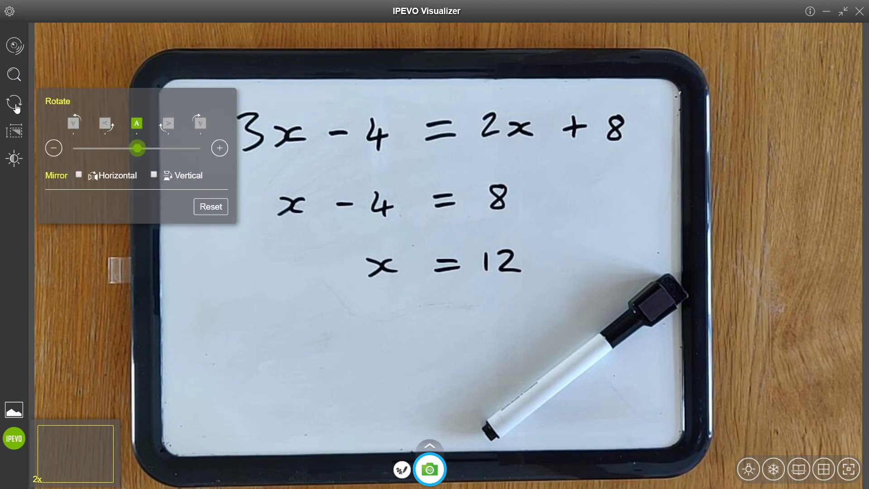
{"action": "left_click", "coordinate": [74, 124]}
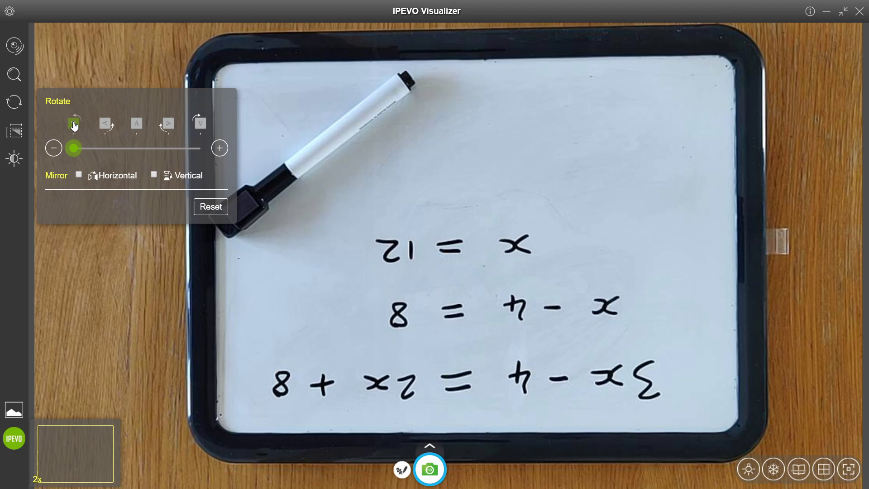
{"action": "left_click", "coordinate": [137, 124]}
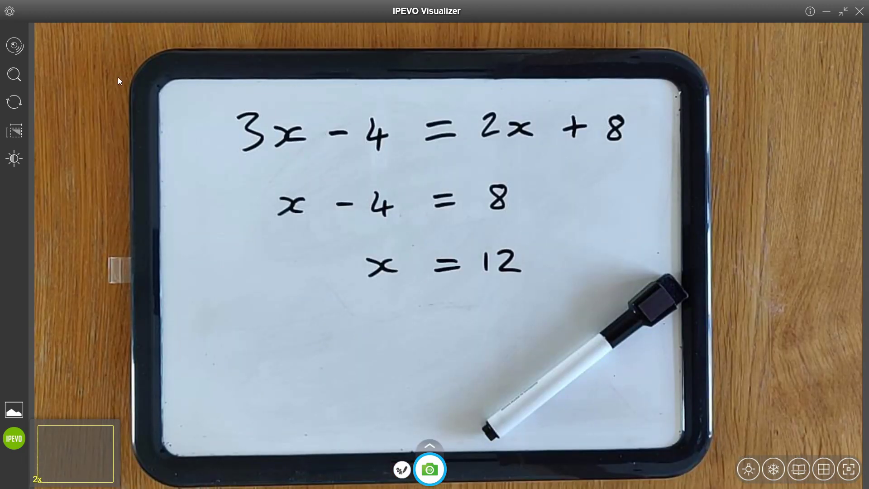
Step: Set the camera resolution to 1920x1080
{"action": "left_click", "coordinate": [19, 134]}
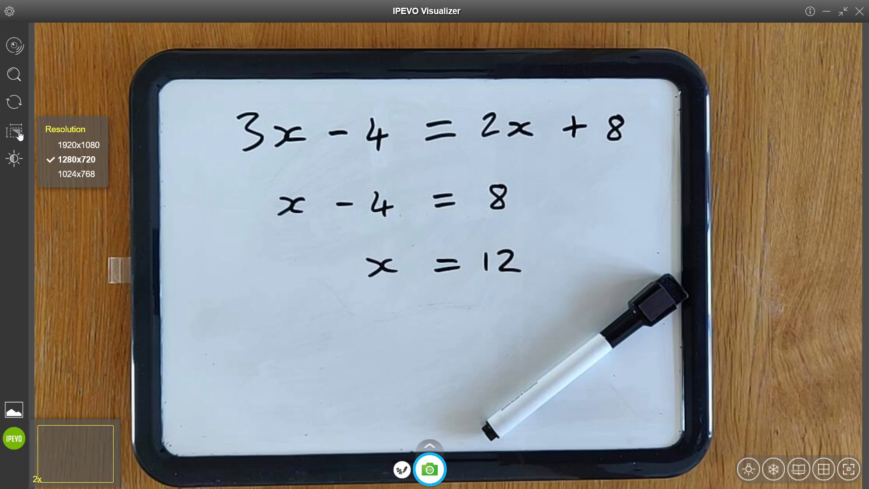
{"action": "left_click", "coordinate": [80, 145]}
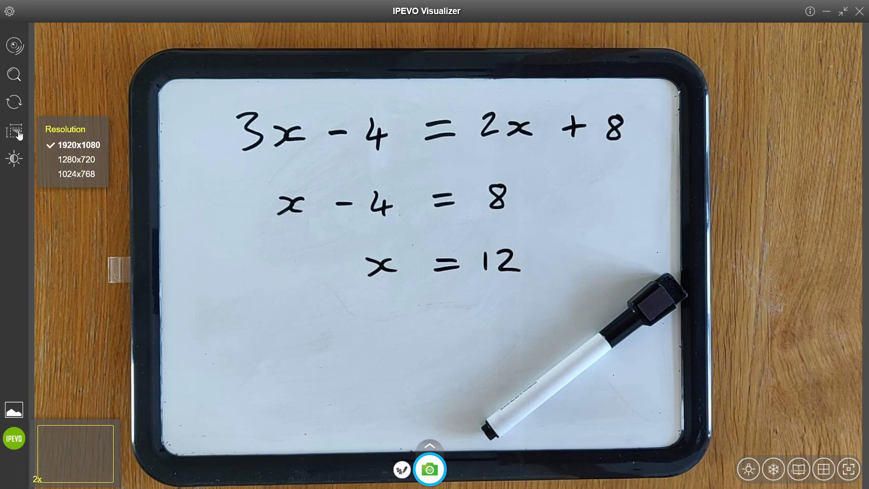
{"action": "left_click", "coordinate": [19, 134]}
Step: Try the exposure adjustment, ending at +0 EV, and toggle the camera light from IPEVO Visualizer
{"action": "left_click", "coordinate": [17, 161]}
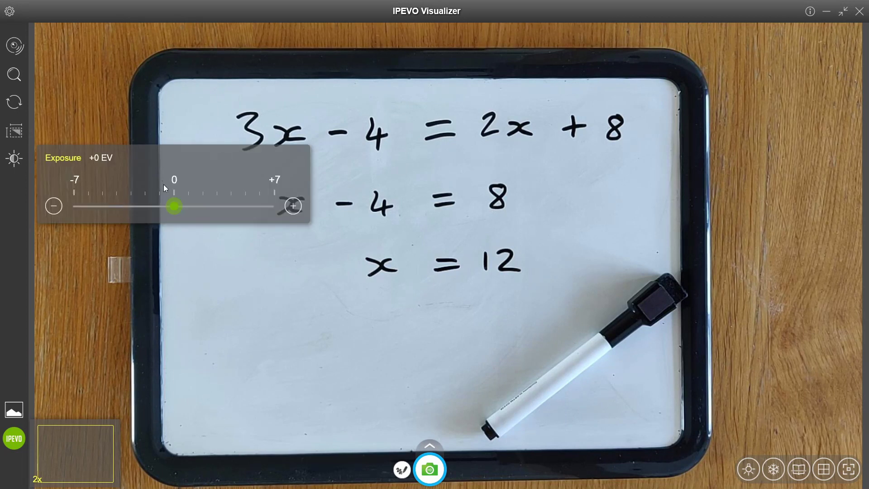
{"action": "mouse_move", "coordinate": [175, 206]}
{"action": "left_mouse_down"}
{"action": "mouse_move", "coordinate": [266, 212]}
{"action": "mouse_move", "coordinate": [178, 207]}
{"action": "left_mouse_up"}
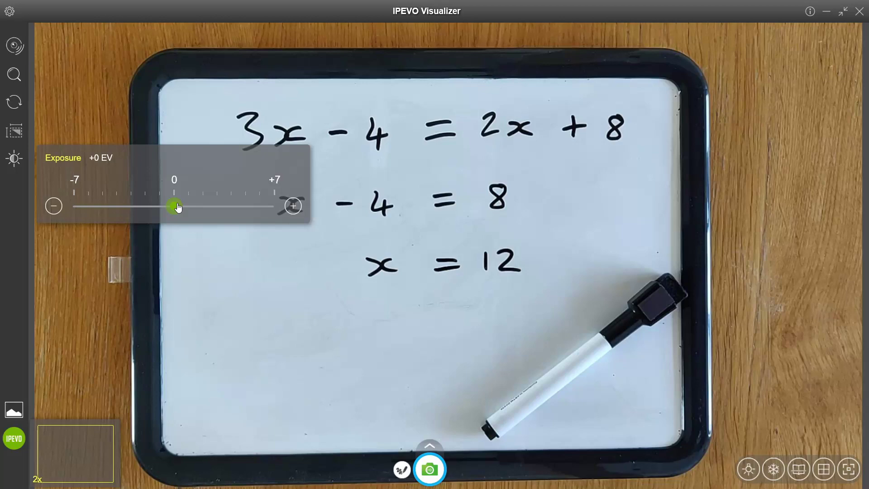
{"action": "left_click", "coordinate": [110, 123]}
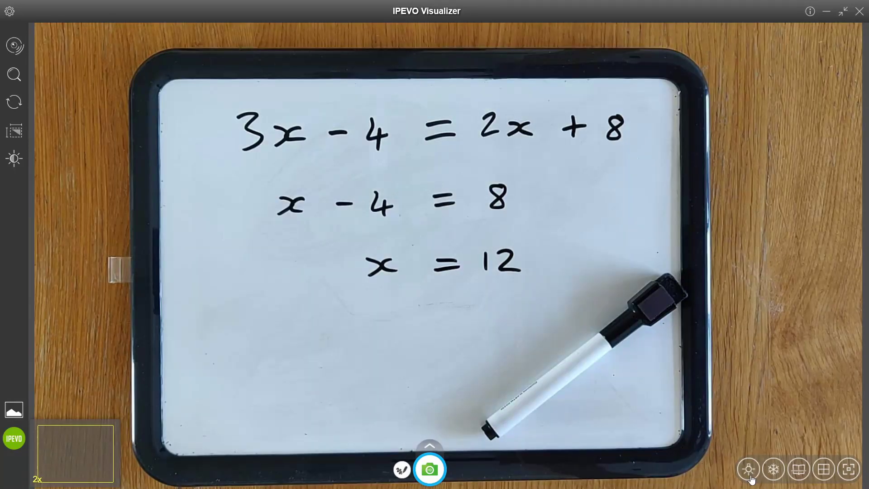
{"action": "left_click", "coordinate": [748, 470]}
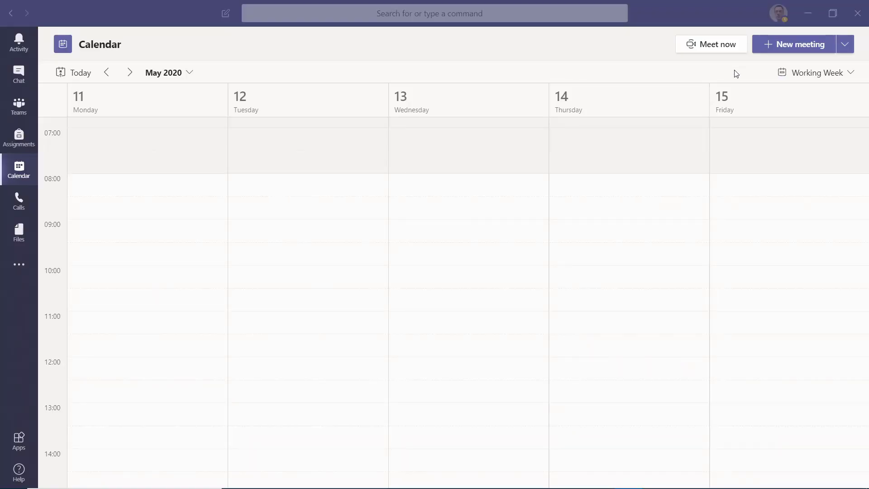
Step: Switch to Microsoft Teams and start setting up a new live event from the calendar
{"action": "left_click", "coordinate": [760, 58]}
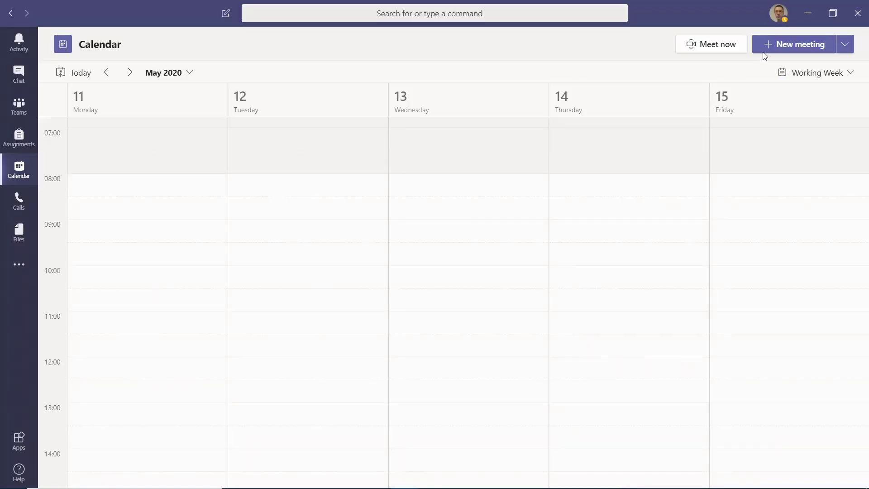
{"action": "left_click", "coordinate": [850, 51]}
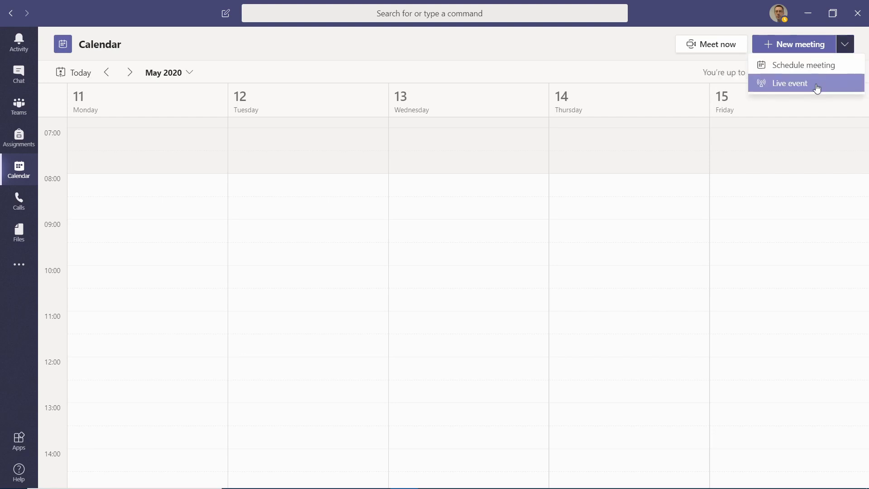
{"action": "left_click", "coordinate": [817, 86]}
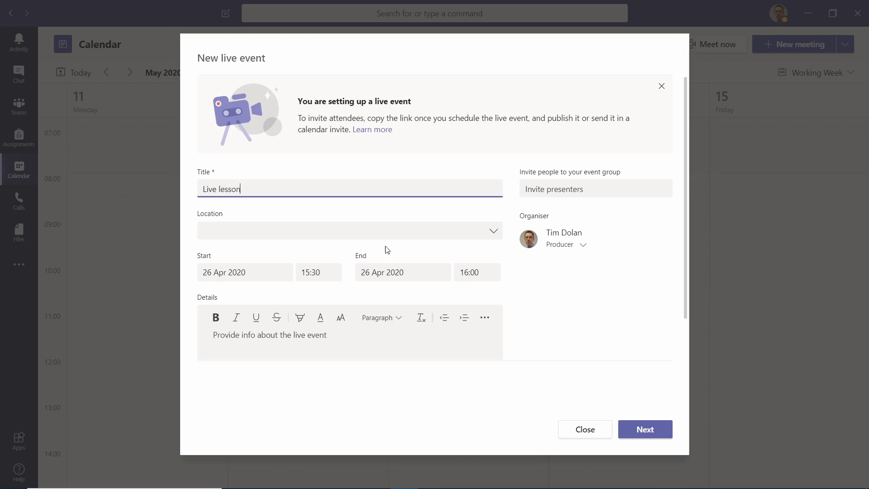
Step: Schedule the live event to start on 14 May 2020 at 11:00
{"action": "left_click", "coordinate": [262, 273]}
{"action": "scroll", "coordinate": [331, 294], "scroll_direction": "down", "scroll_amount": 2}
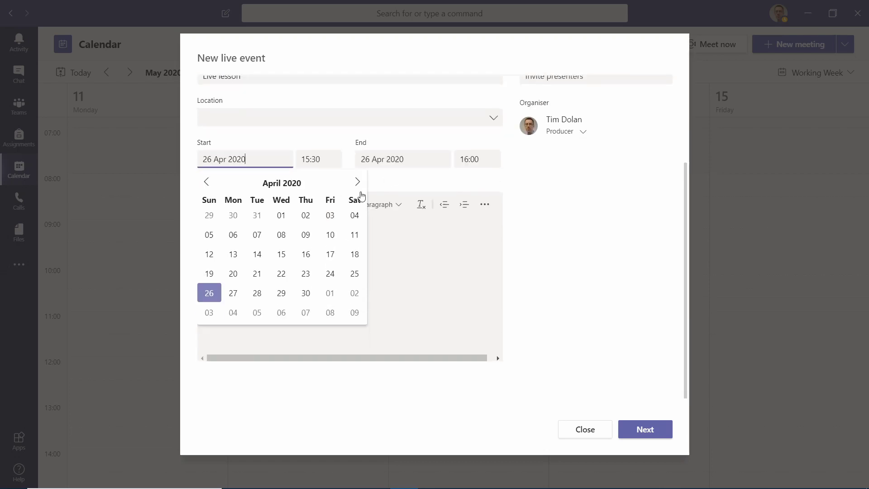
{"action": "left_click", "coordinate": [357, 182]}
{"action": "left_click", "coordinate": [306, 256]}
{"action": "left_click", "coordinate": [315, 160]}
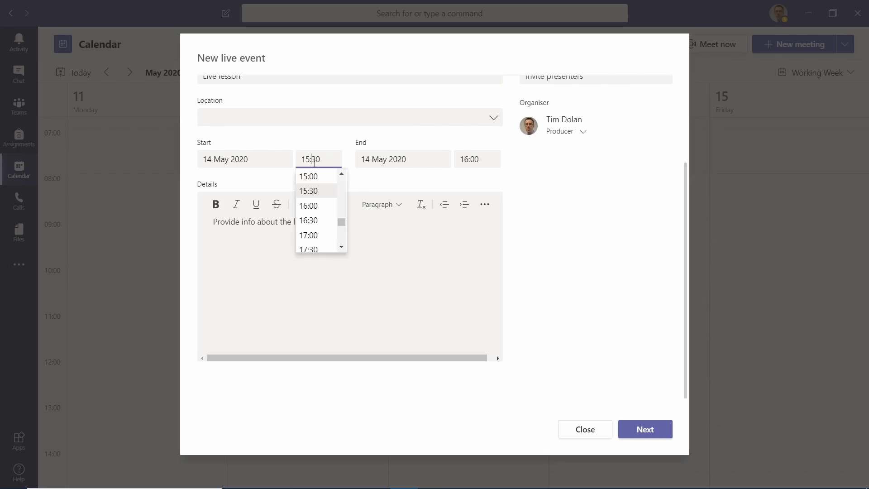
{"action": "scroll", "coordinate": [316, 188], "scroll_direction": "up", "scroll_amount": 3}
{"action": "left_click", "coordinate": [316, 187]}
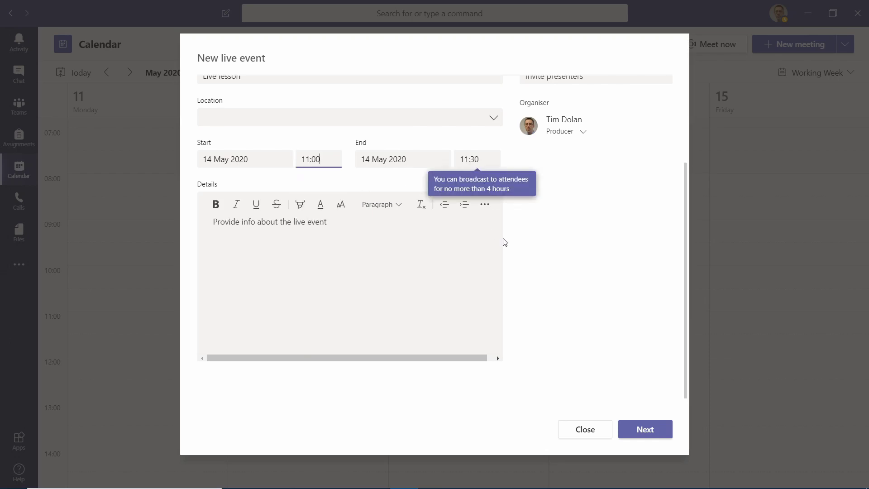
{"action": "left_click", "coordinate": [523, 243]}
Step: Review the organiser's role options and the presenter invitation field, and continue to the live event permissions
{"action": "scroll", "coordinate": [578, 239], "scroll_direction": "up", "scroll_amount": 3}
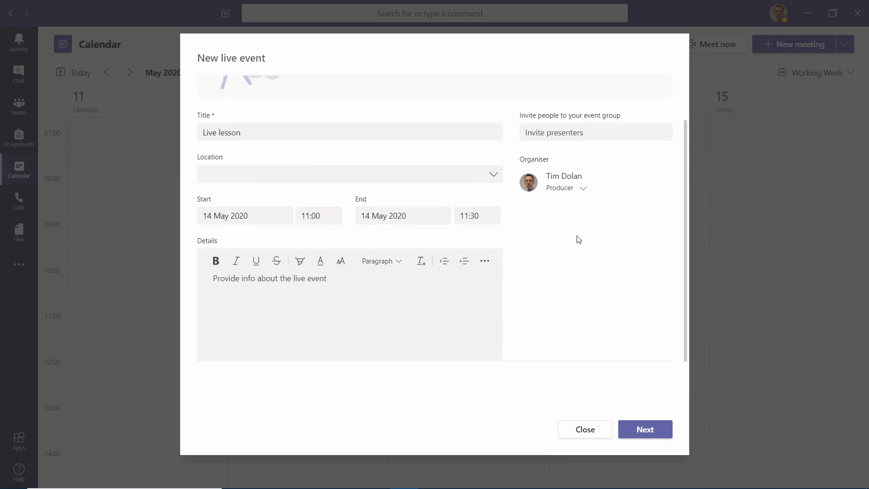
{"action": "left_click", "coordinate": [582, 247]}
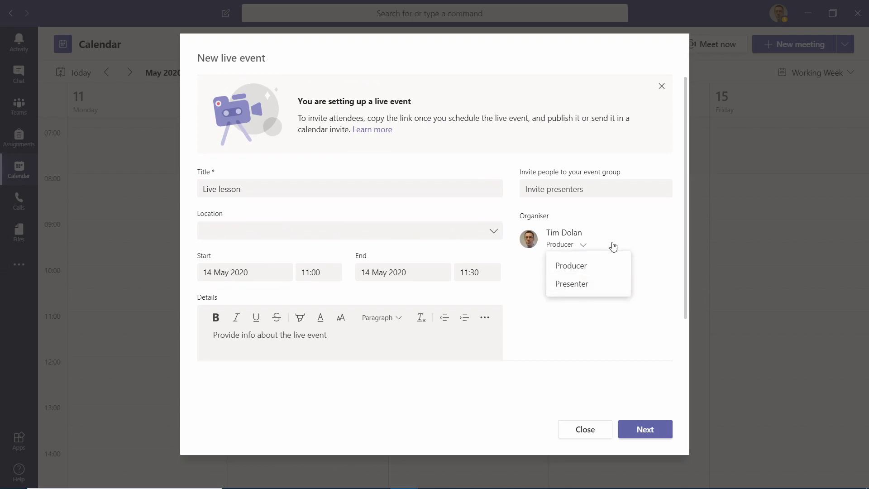
{"action": "left_click", "coordinate": [601, 191]}
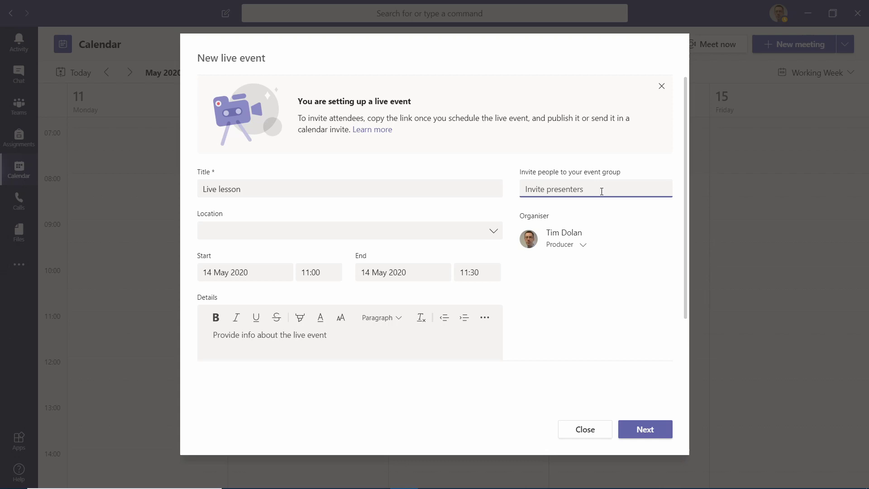
{"action": "left_click", "coordinate": [644, 434]}
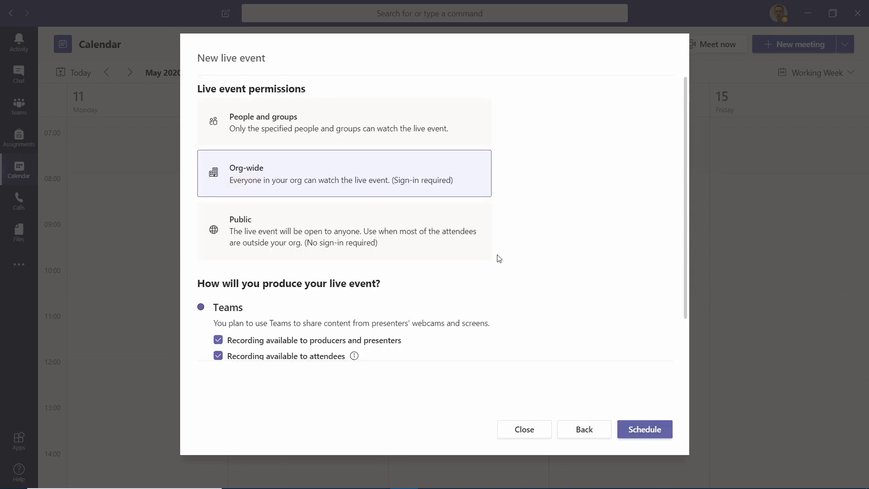
Step: Make the live event Public, review the Teams production options and support URL, and schedule the event
{"action": "left_click", "coordinate": [460, 237]}
{"action": "scroll", "coordinate": [551, 248], "scroll_direction": "down", "scroll_amount": 4}
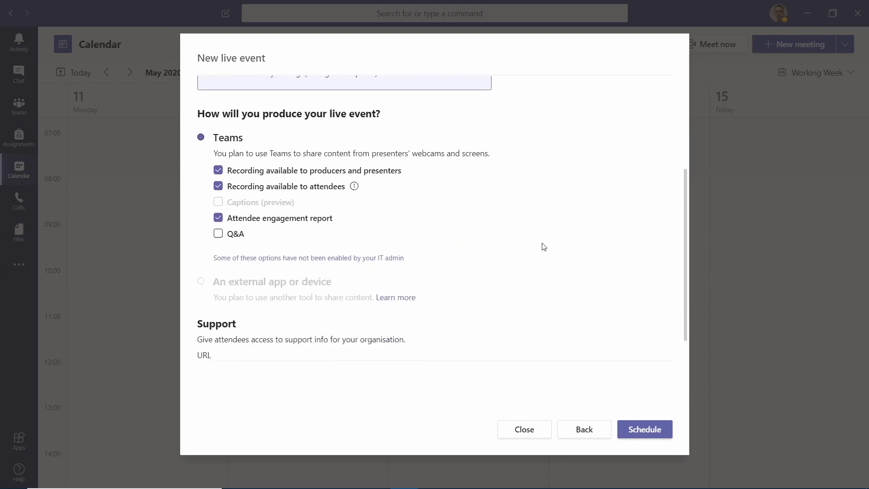
{"action": "scroll", "coordinate": [543, 247], "scroll_direction": "down", "scroll_amount": 2}
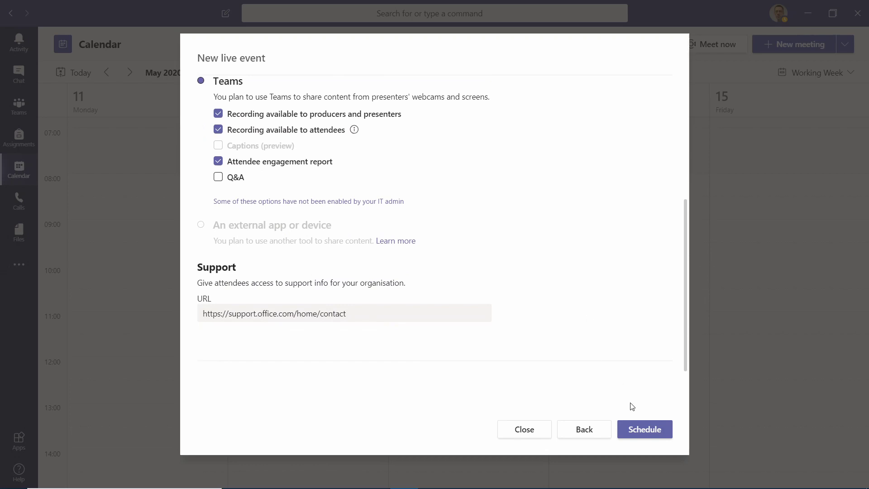
{"action": "left_click", "coordinate": [636, 430]}
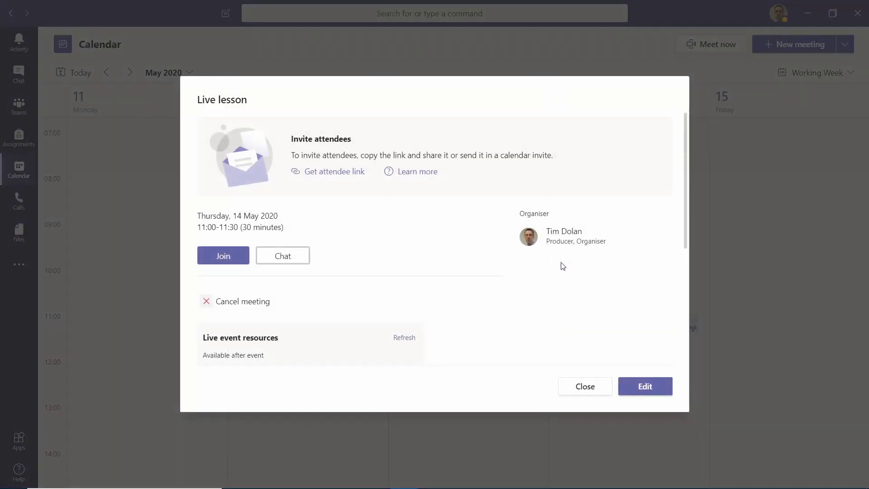
Step: Get the attendee link for the live lesson and join the event as a producer, dismissing the muted-speakers notice
{"action": "left_click", "coordinate": [353, 177]}
{"action": "left_click", "coordinate": [227, 258]}
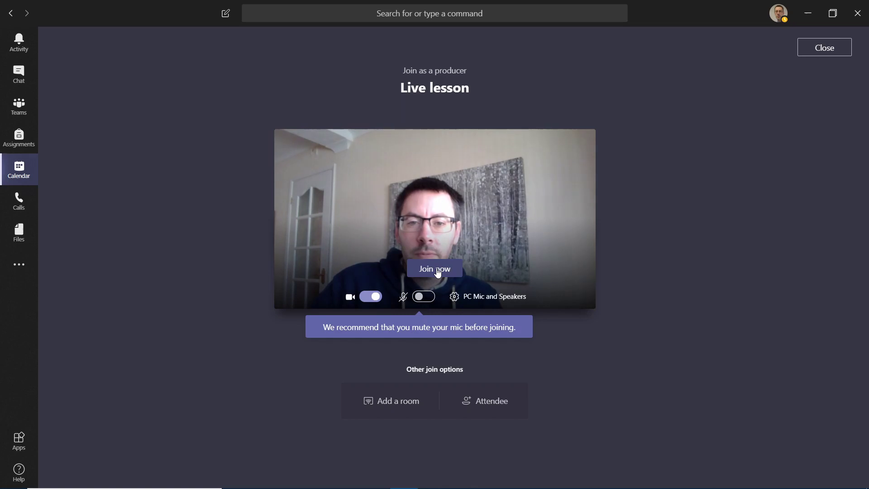
{"action": "left_click", "coordinate": [435, 270]}
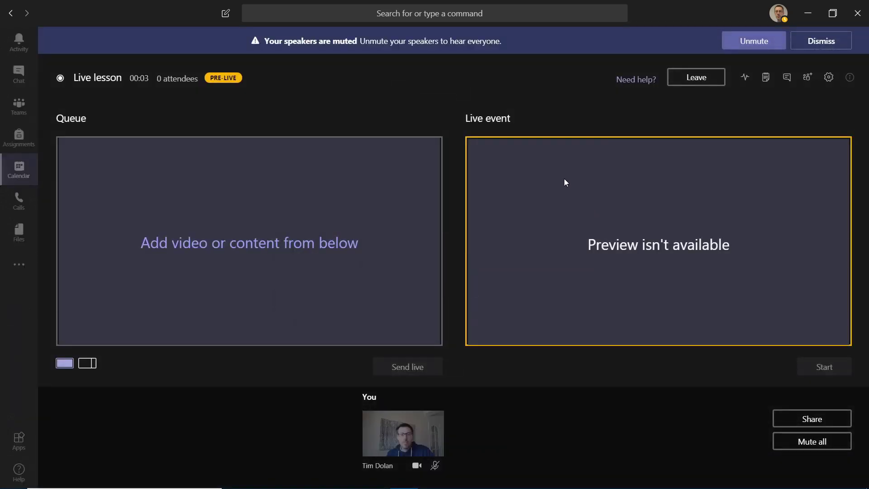
{"action": "left_click", "coordinate": [821, 41]}
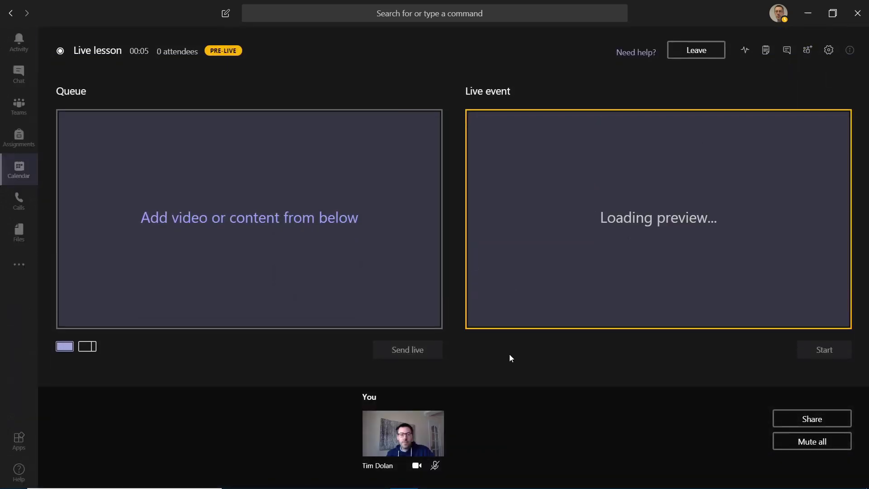
Step: Share the IPEVO Visualizer window in the live event and return to the producer screen
{"action": "left_click", "coordinate": [789, 421]}
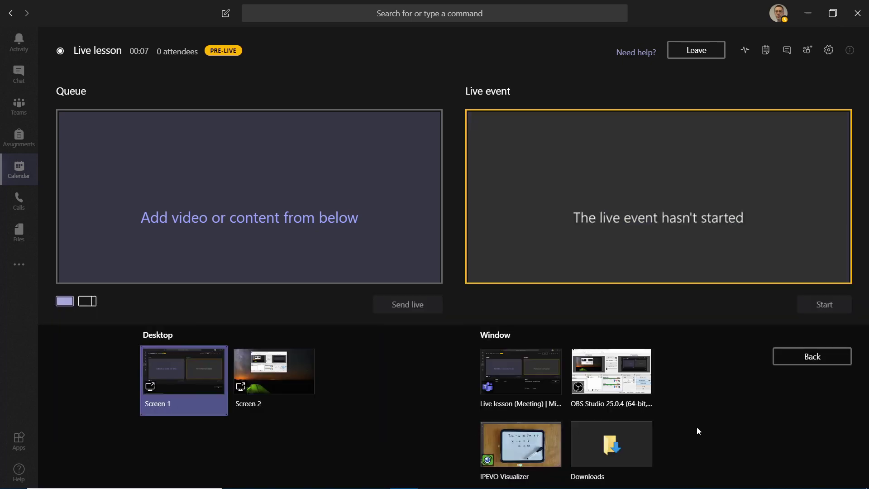
{"action": "left_click", "coordinate": [521, 438]}
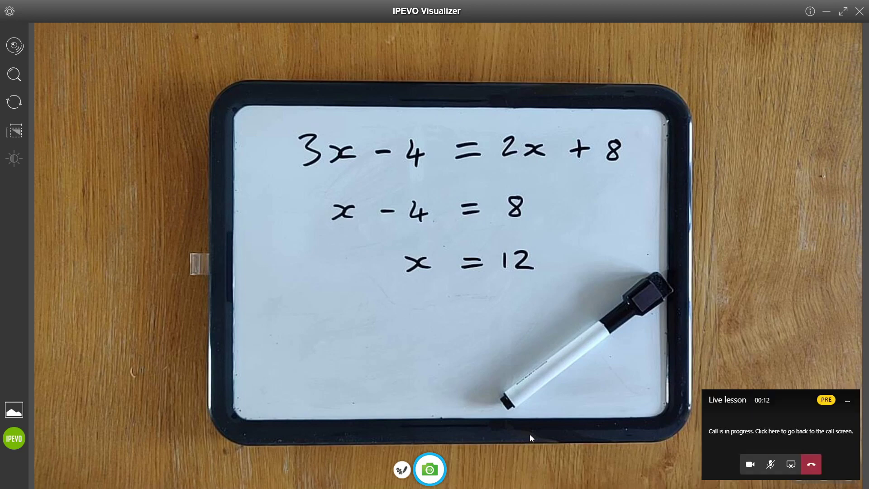
{"action": "left_click", "coordinate": [770, 430]}
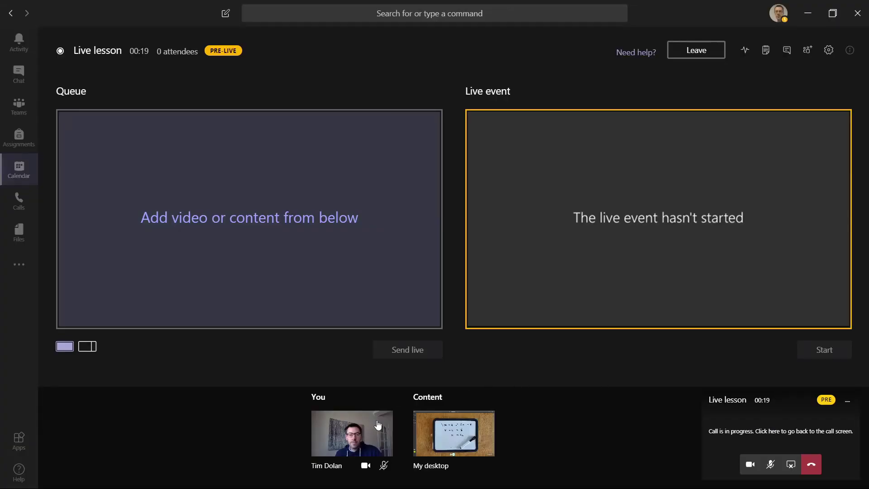
Step: Try the content-plus-video layout and place the shared whiteboard in the queue using the single-source layout
{"action": "left_click", "coordinate": [89, 346]}
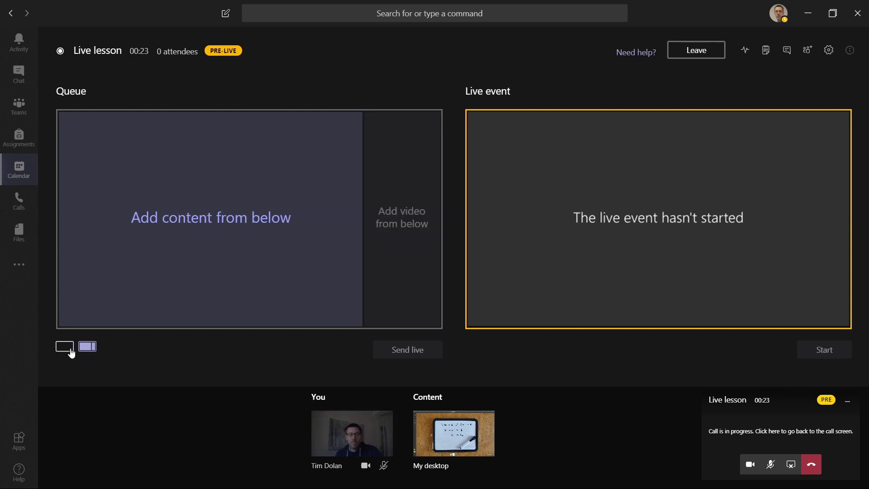
{"action": "left_click", "coordinate": [454, 433]}
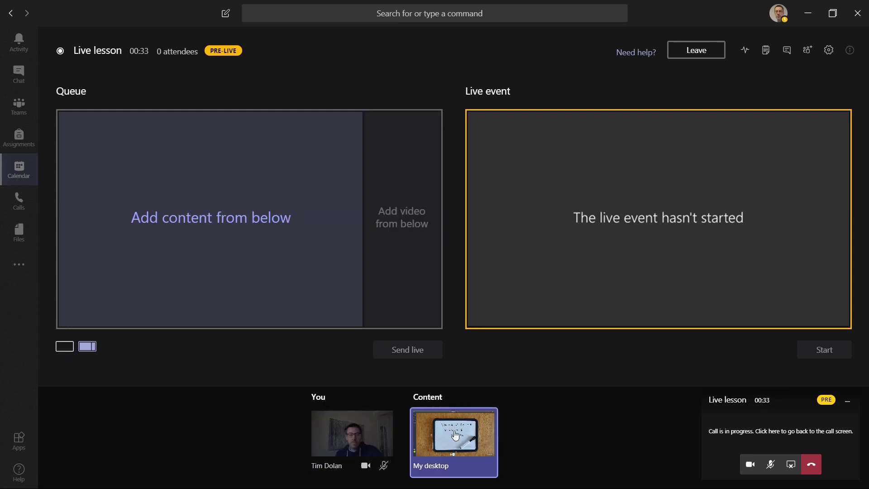
{"action": "left_click", "coordinate": [64, 346]}
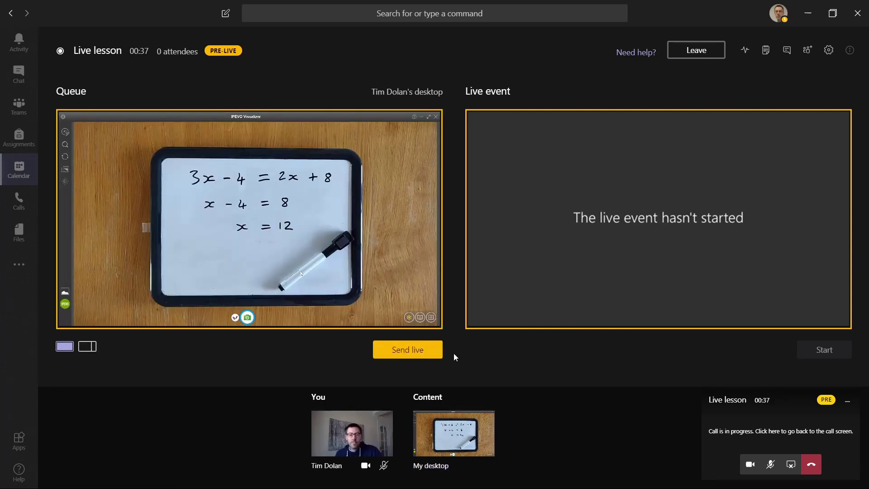
Step: Send the queued whiteboard view live and start the live event, confirming the start
{"action": "left_click", "coordinate": [414, 355]}
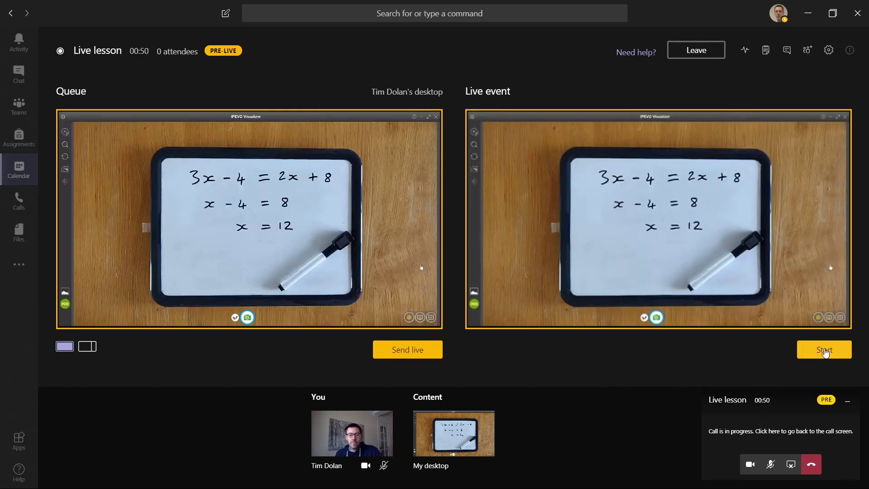
{"action": "left_click", "coordinate": [823, 351]}
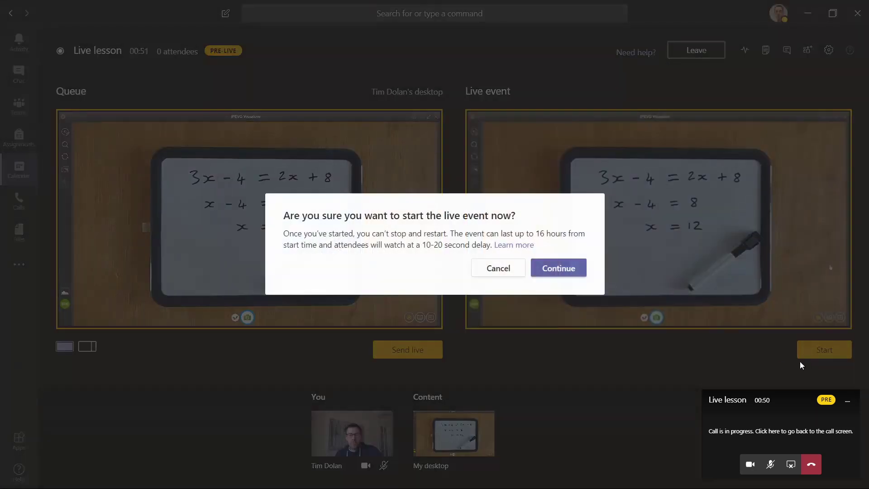
{"action": "left_click", "coordinate": [558, 270]}
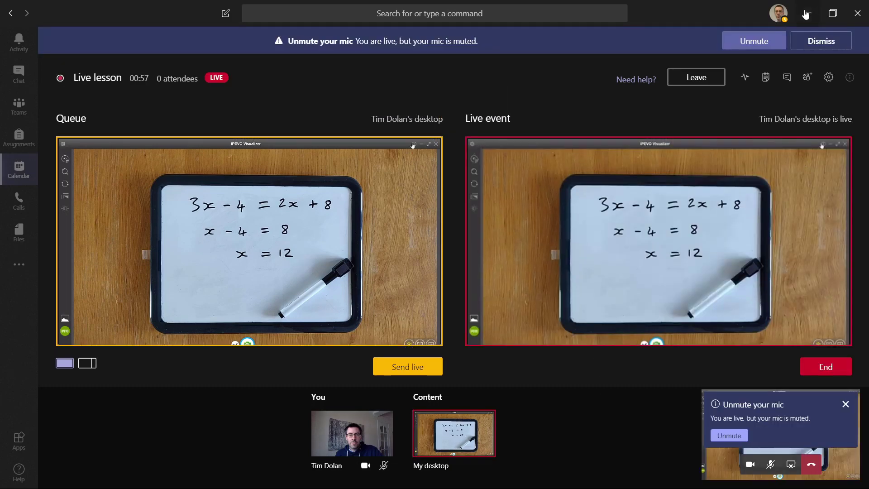
Step: Show the full IPEVO Visualizer window, unmute the microphone, and return to the producer screen without the floating call window
{"action": "left_click", "coordinate": [806, 13]}
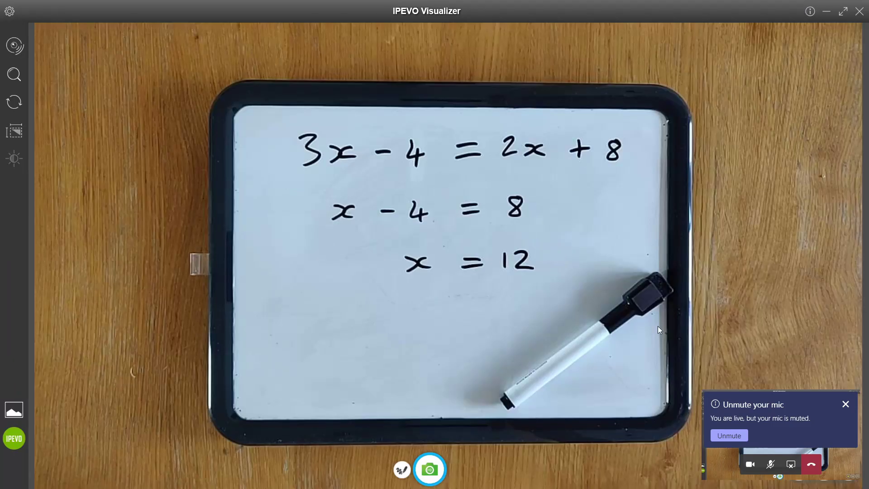
{"action": "left_click", "coordinate": [829, 406]}
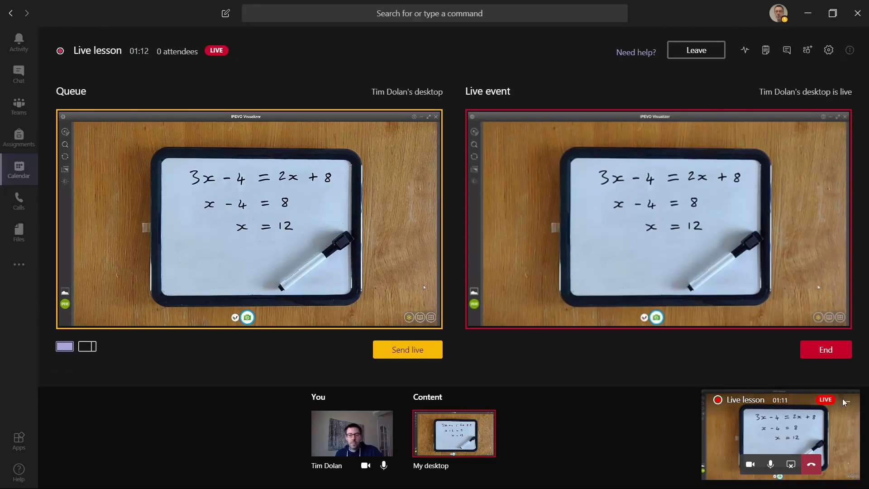
{"action": "left_click", "coordinate": [846, 406]}
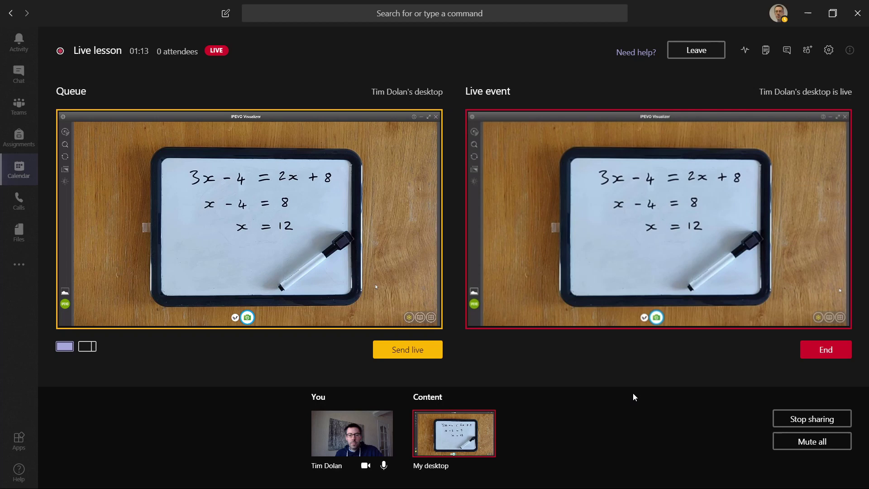
Step: Switch the live feed to the webcam video, and send live the two-source layout combining the shared desktop with the webcam
{"action": "left_click", "coordinate": [357, 431]}
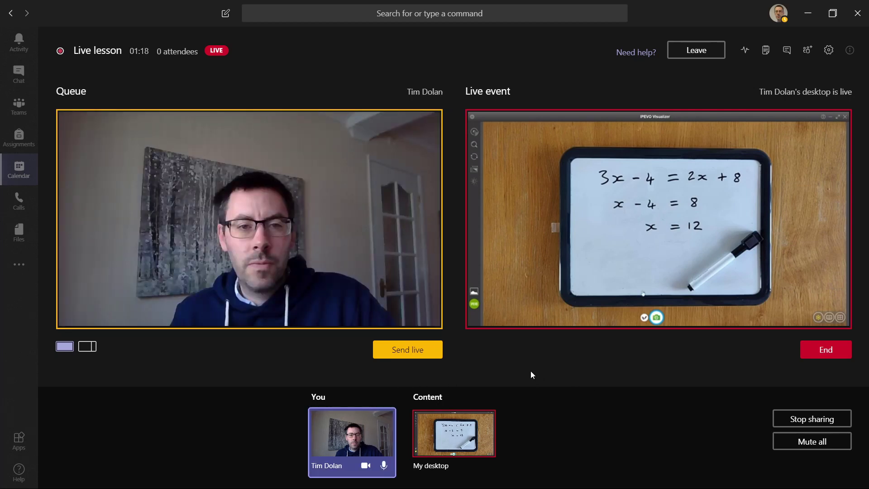
{"action": "left_click", "coordinate": [409, 351]}
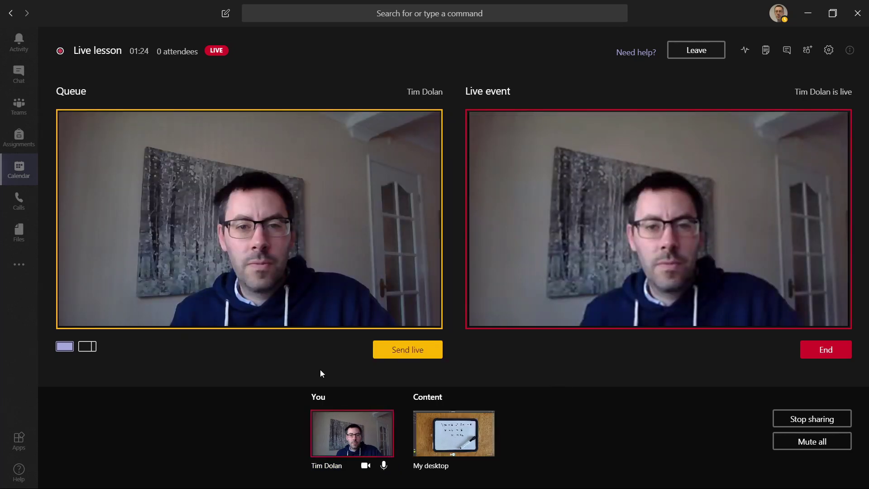
{"action": "left_click", "coordinate": [87, 347]}
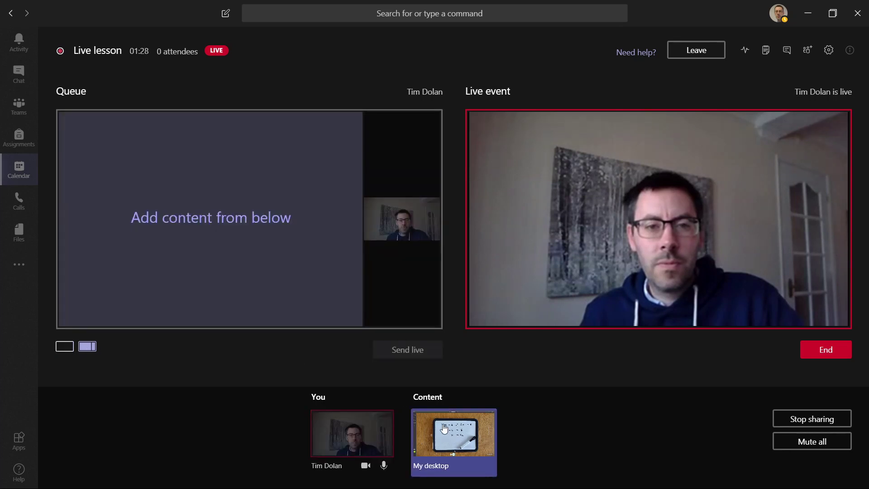
{"action": "left_click", "coordinate": [439, 409]}
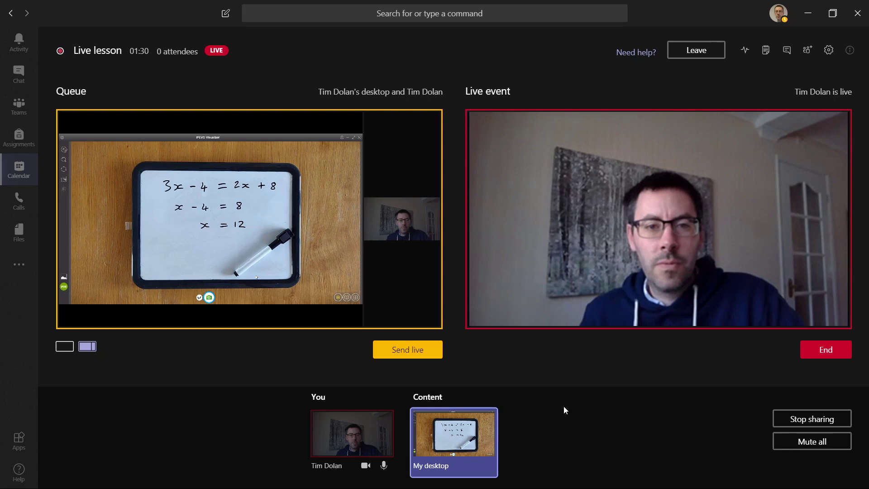
{"action": "left_click", "coordinate": [429, 354]}
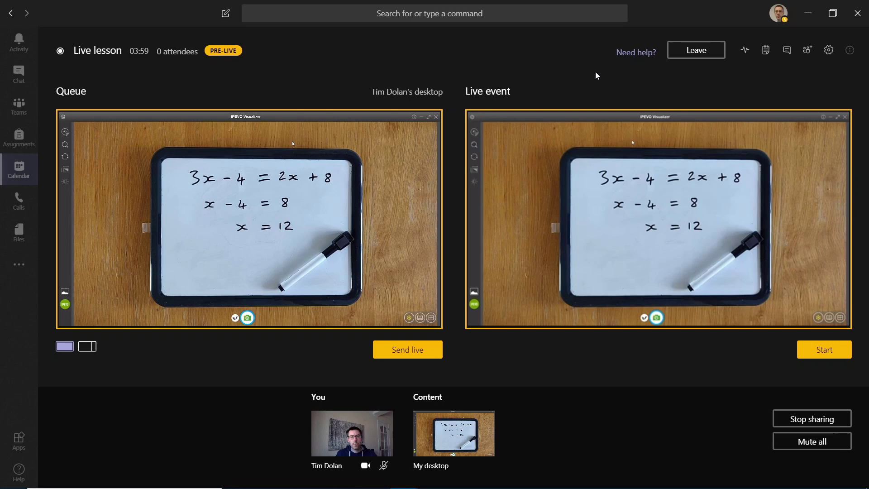
Step: Review the event's health and performance, meeting notes, chat, people and device settings, and close the side pane
{"action": "left_click", "coordinate": [748, 55]}
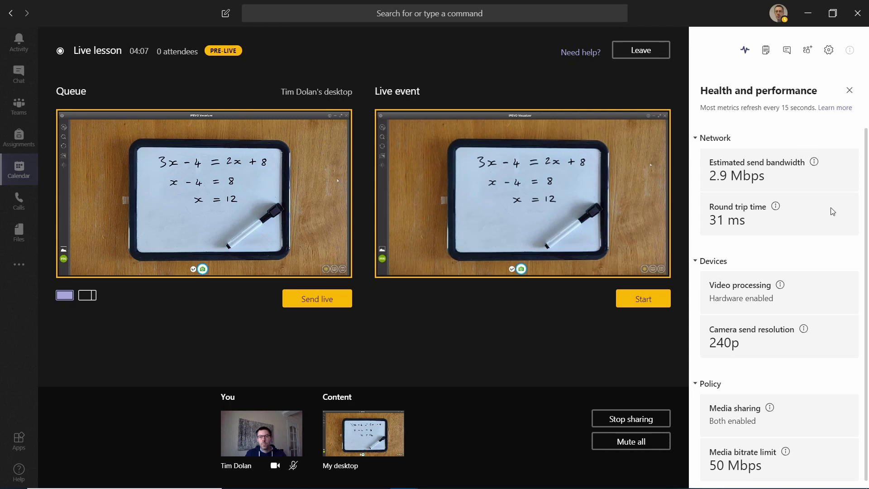
{"action": "scroll", "coordinate": [777, 178], "scroll_direction": "down", "scroll_amount": 1}
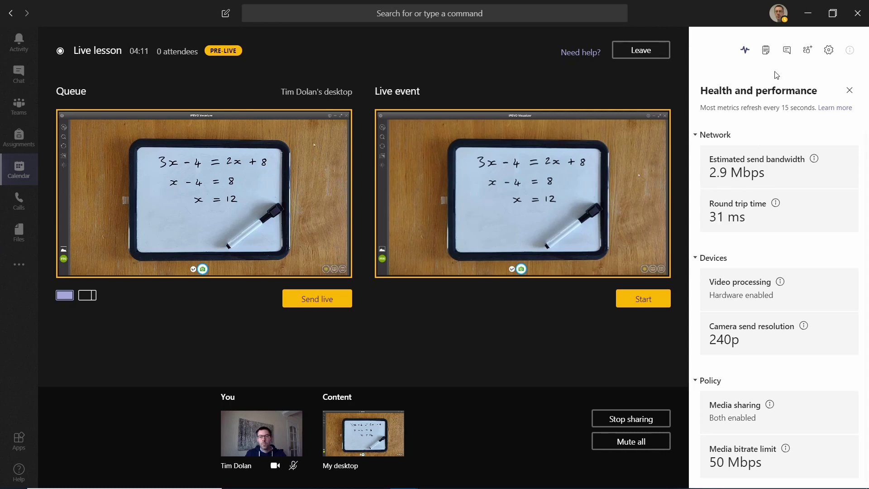
{"action": "left_click", "coordinate": [766, 49]}
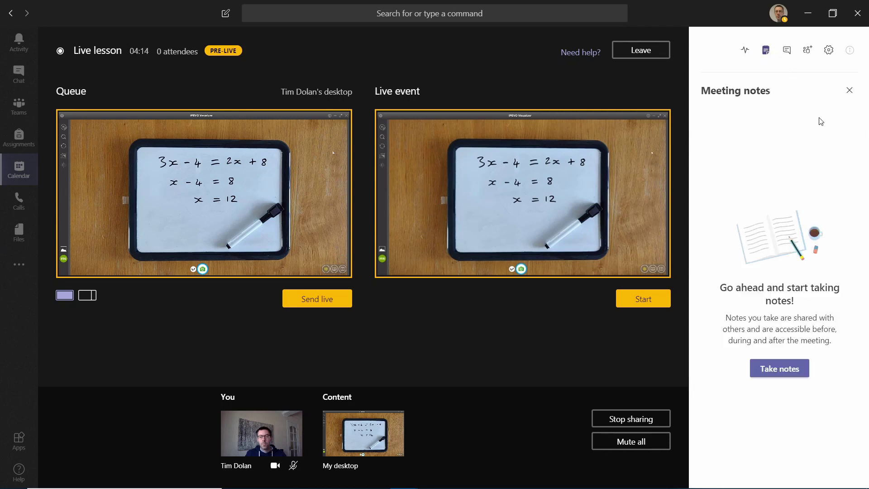
{"action": "left_click", "coordinate": [787, 49]}
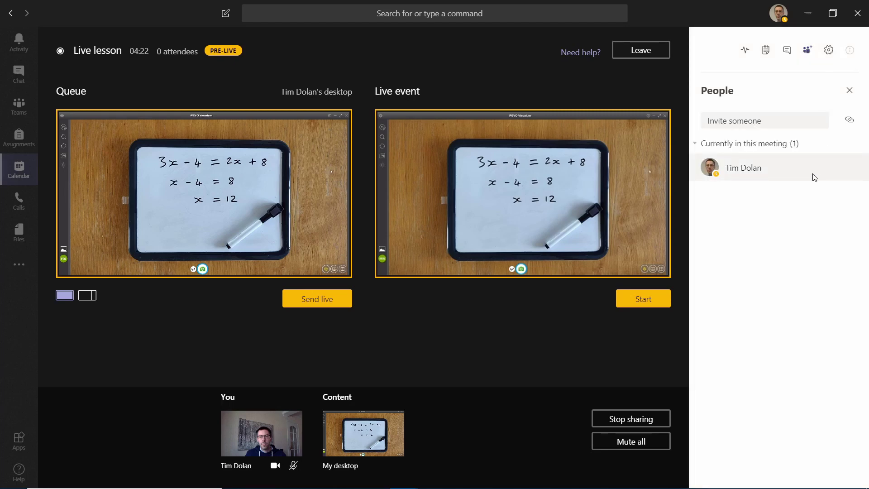
{"action": "left_click", "coordinate": [827, 53]}
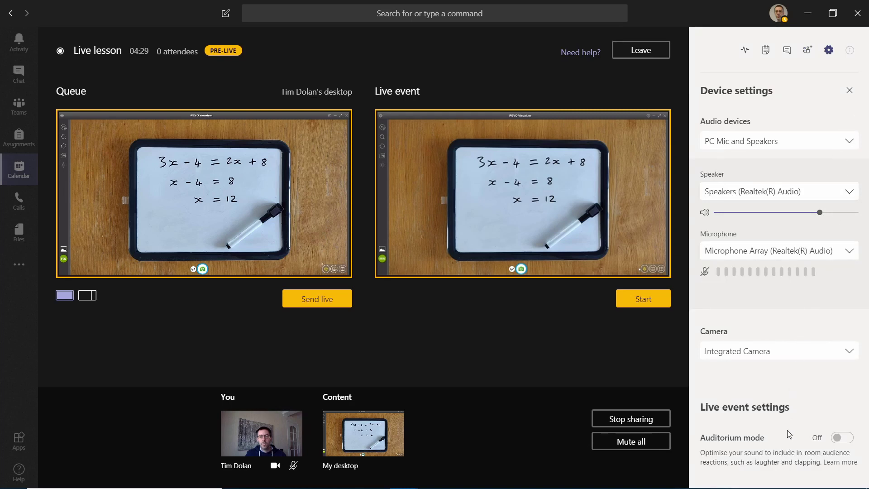
{"action": "left_click", "coordinate": [849, 91]}
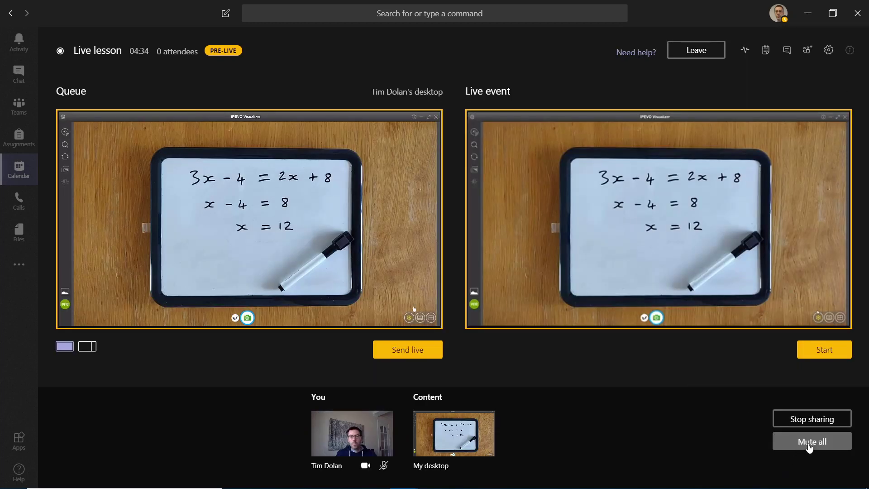